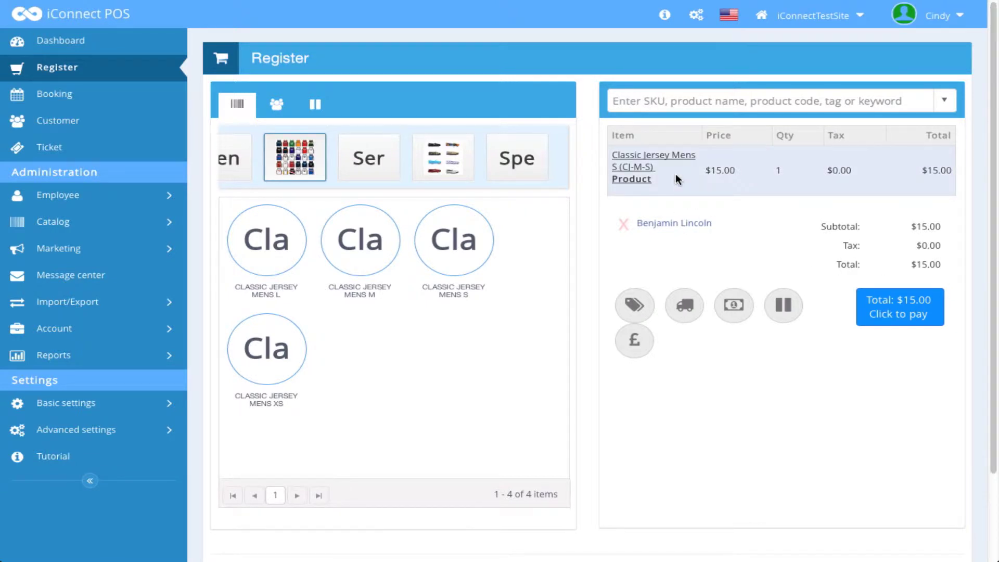
# Pay the $15.00 jersey ticket with $8.00 cash and the remaining $7.00 by check.
pyautogui.click(902, 309)
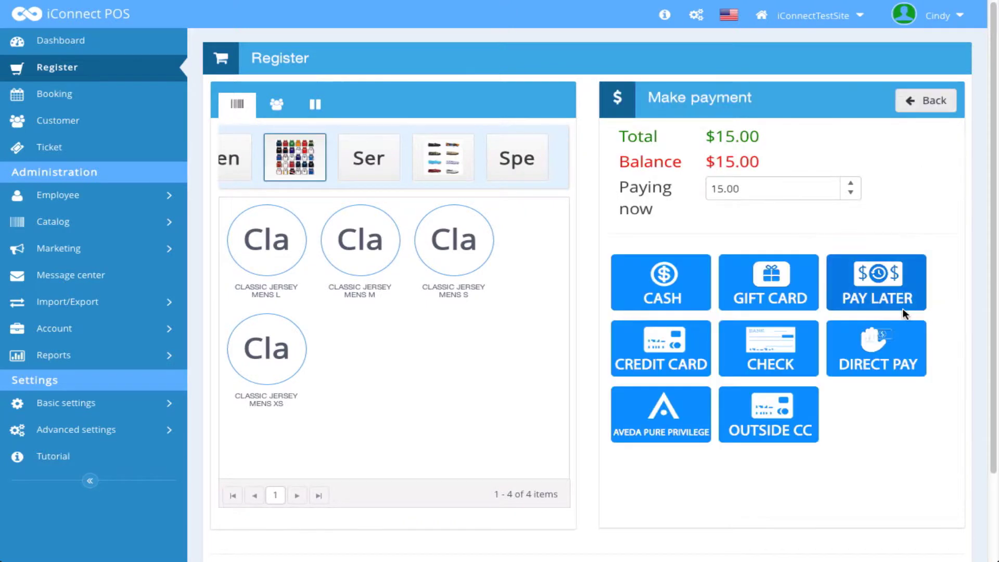
pyautogui.click(756, 192)
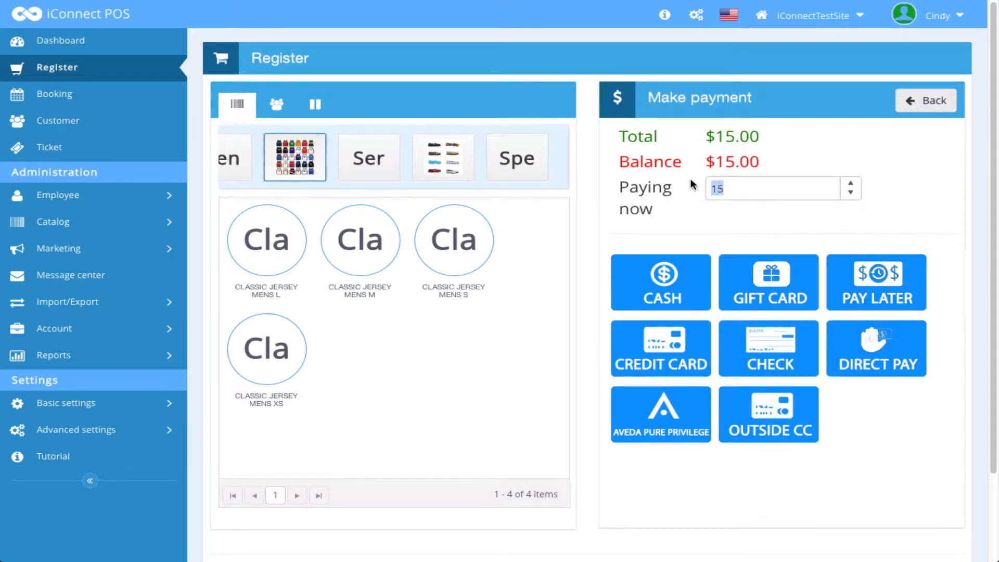
pyautogui.write('8')
pyautogui.click(661, 279)
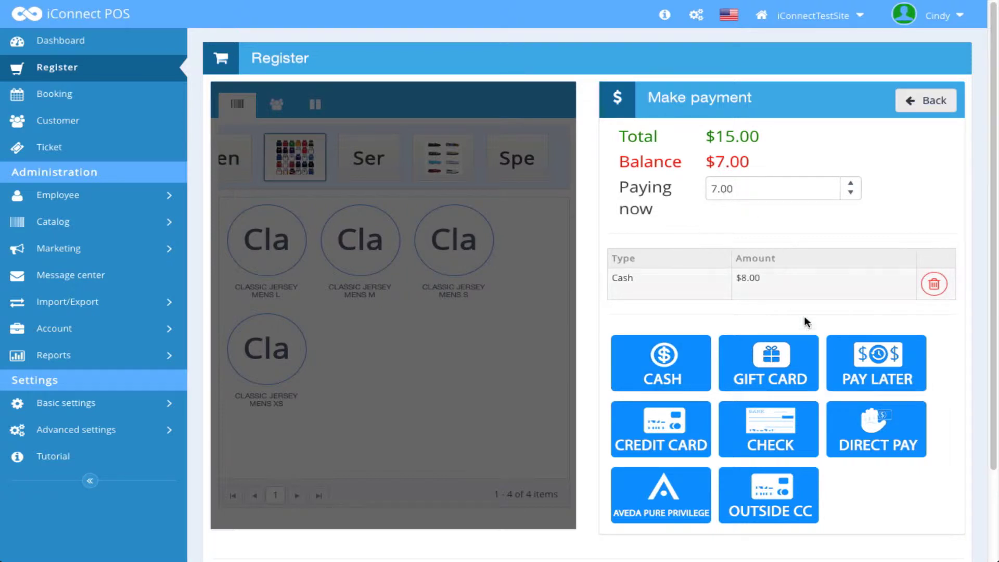
pyautogui.click(764, 430)
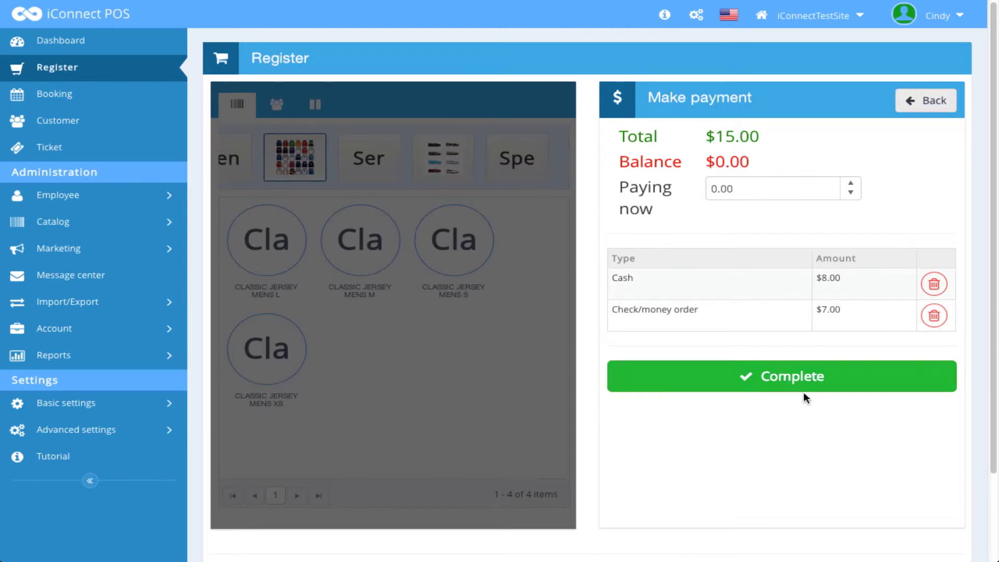
# Complete ticket #31297 and print the merchant receipt copy.
pyautogui.click(790, 378)
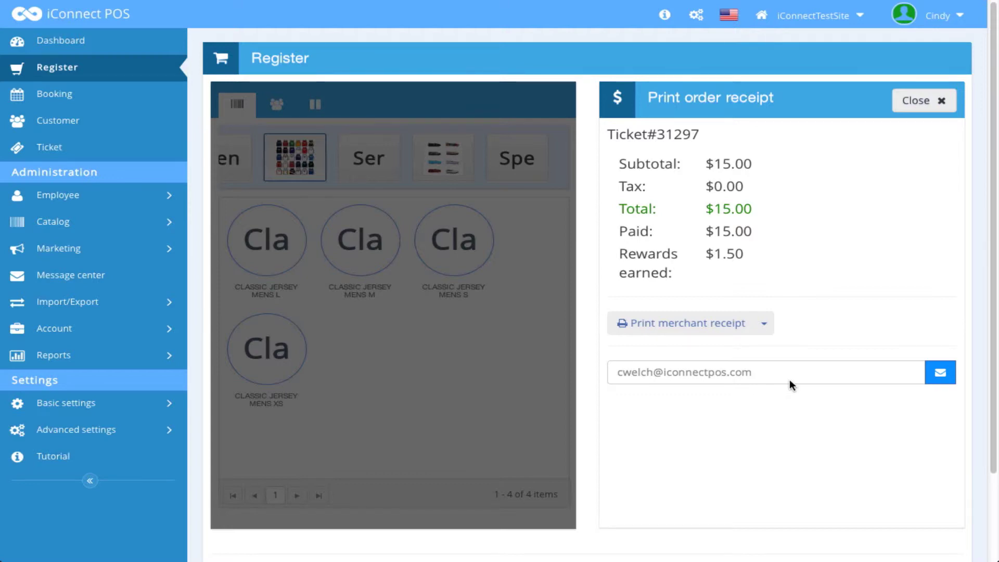
pyautogui.click(693, 318)
pyautogui.click(687, 323)
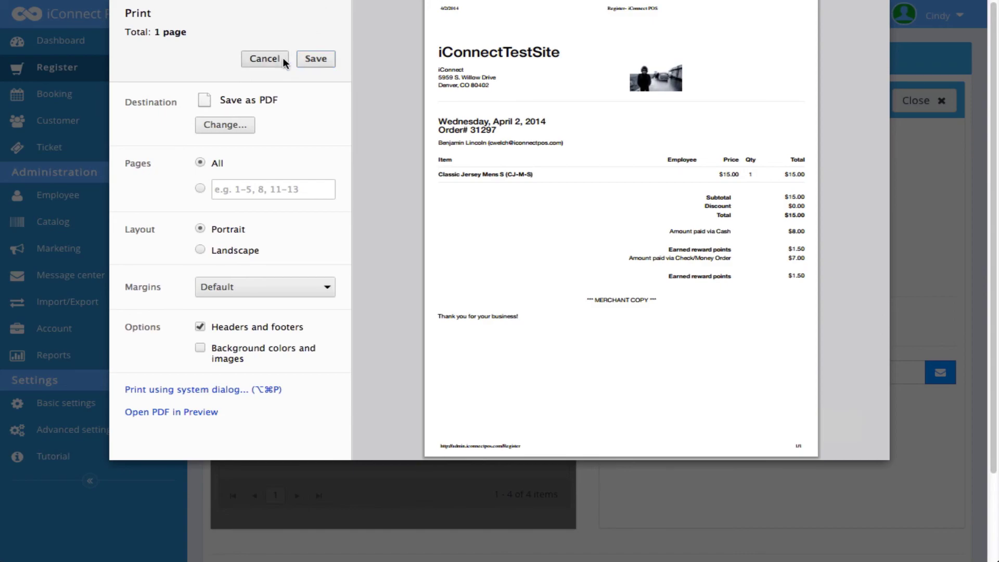
pyautogui.click(264, 58)
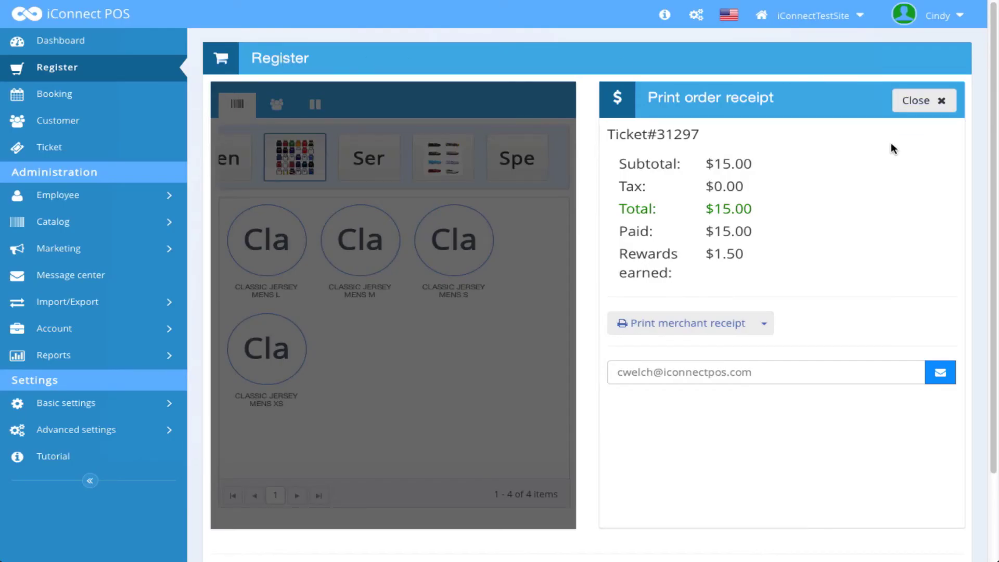